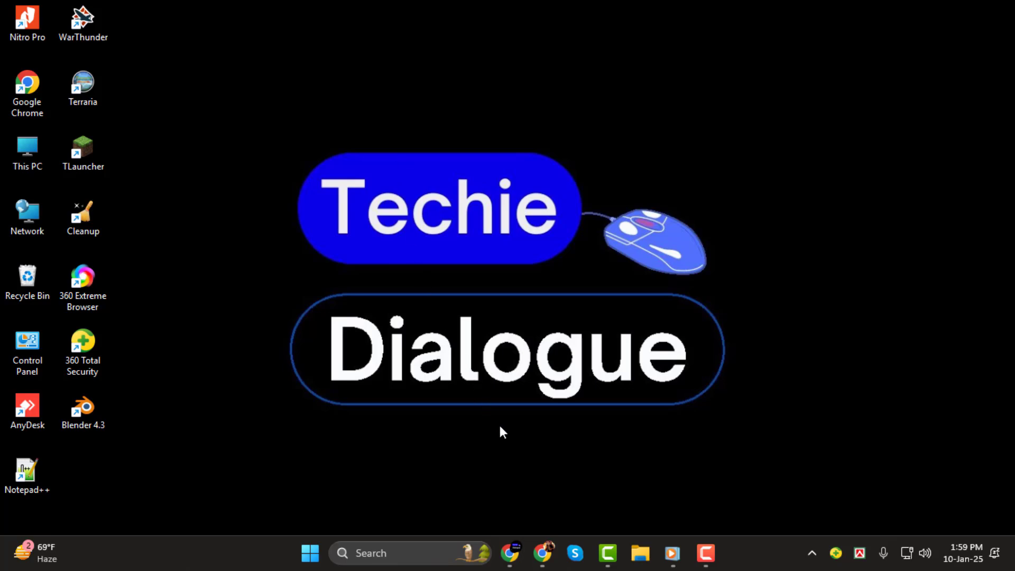
# - Open the 'Online JSON to PDF Converter - Vertopal' result from Chrome's search results
pyautogui.click(509, 539)
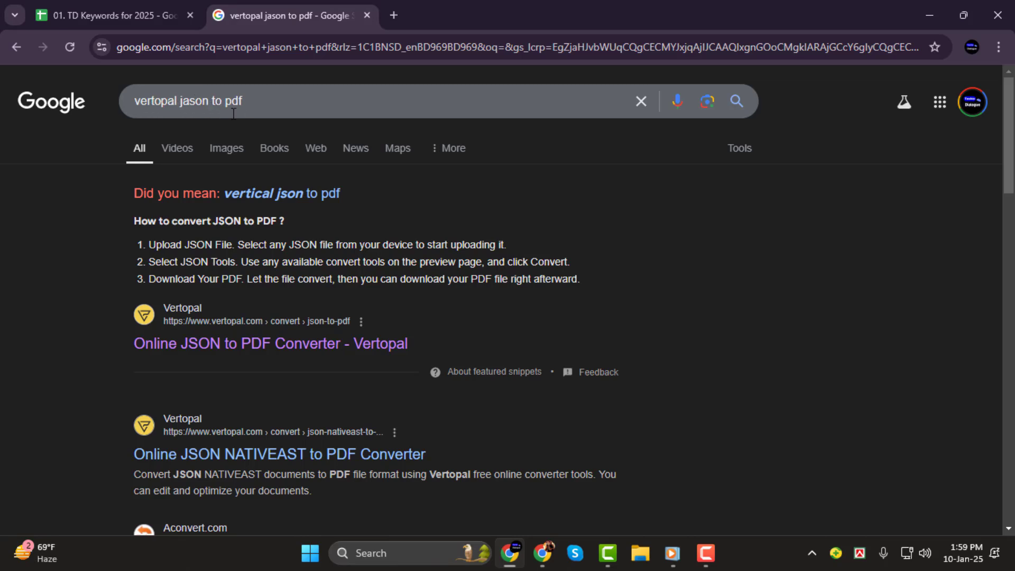
pyautogui.click(290, 108)
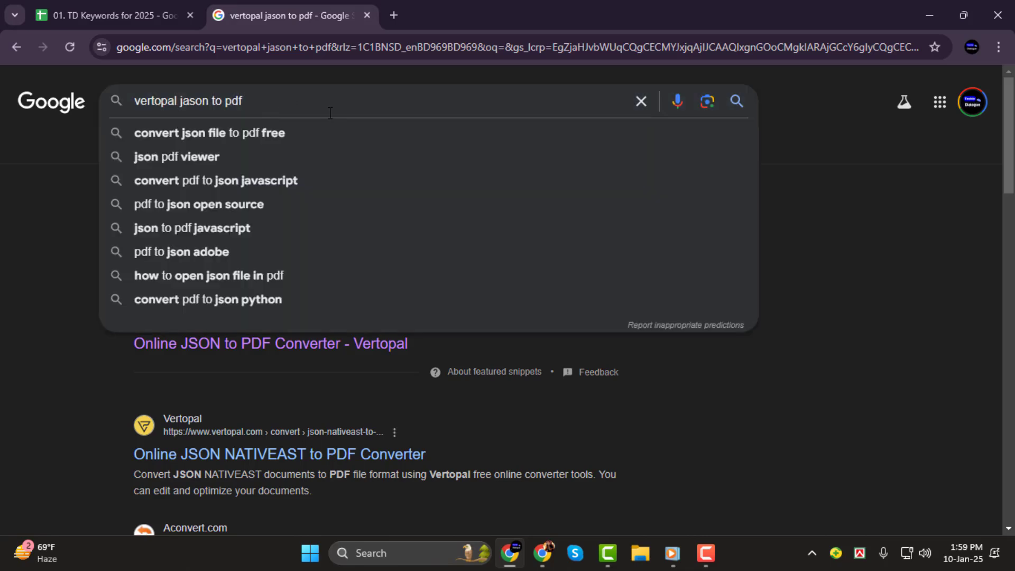
pyautogui.click(86, 213)
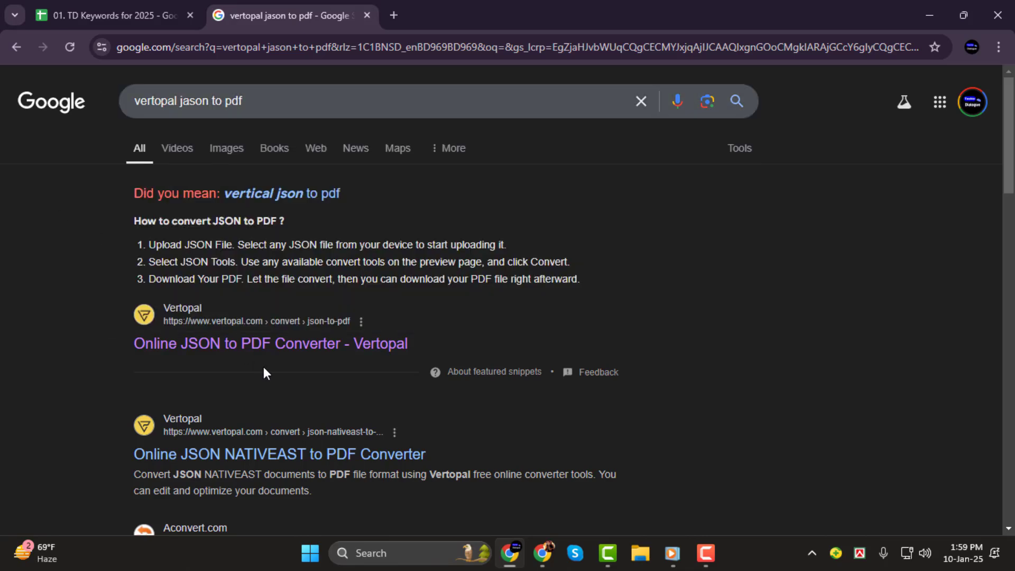
pyautogui.click(226, 350)
pyautogui.scroll(-2, 335, 317)
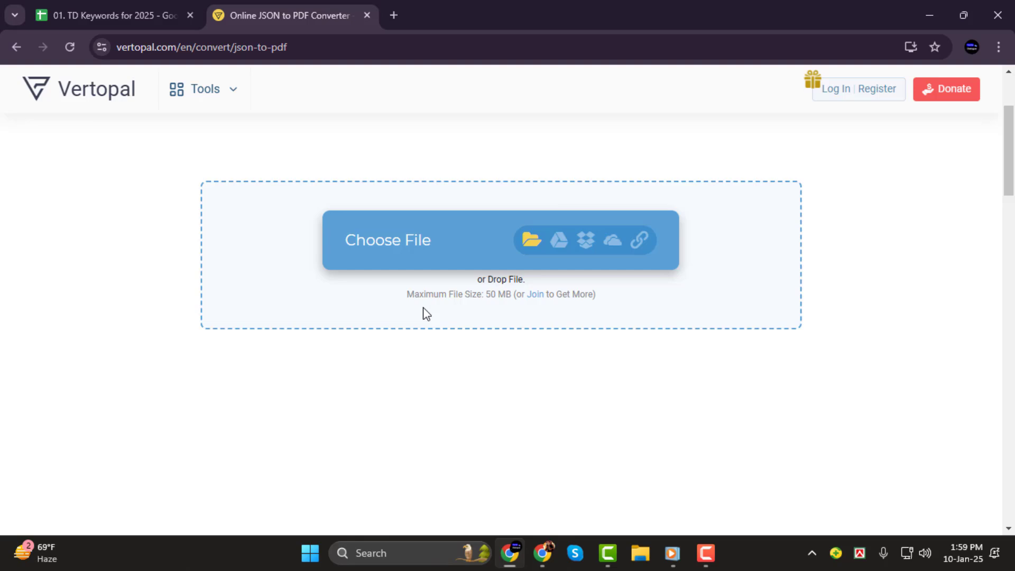
pyautogui.scroll(2, 422, 314)
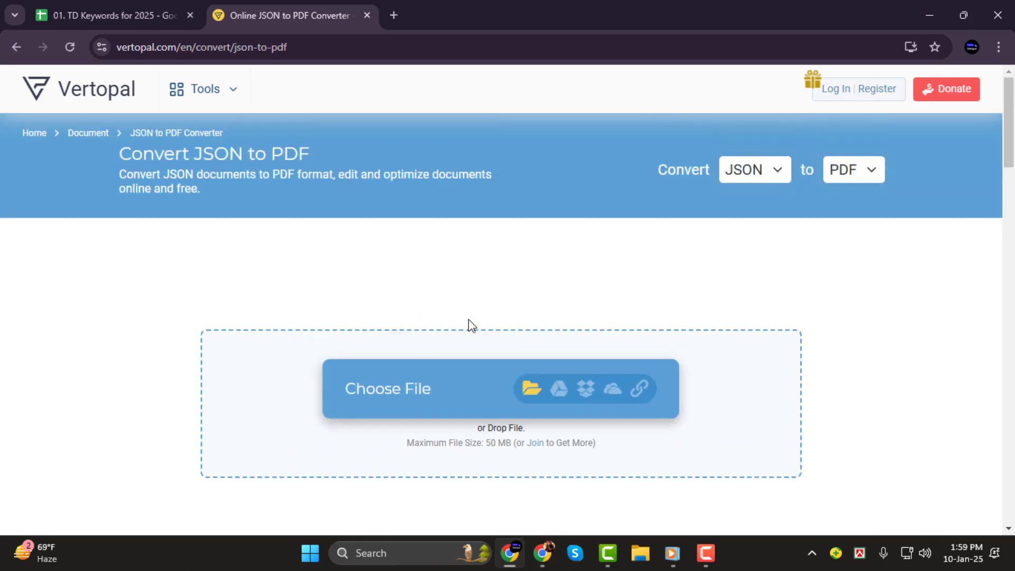
# - Pick sample1.json from the Downloads folder and upload it to the converter
pyautogui.click(456, 405)
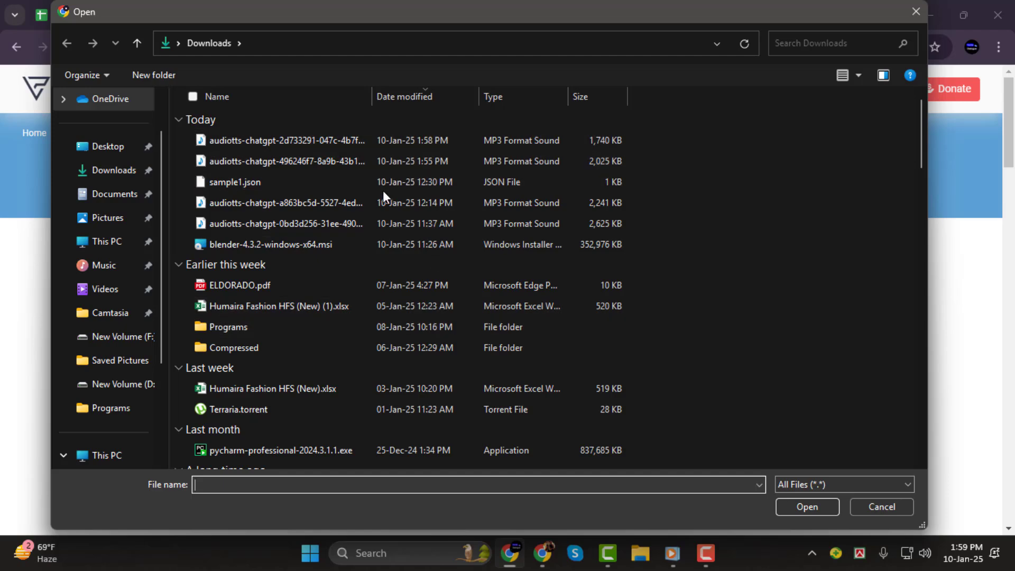
pyautogui.click(383, 188)
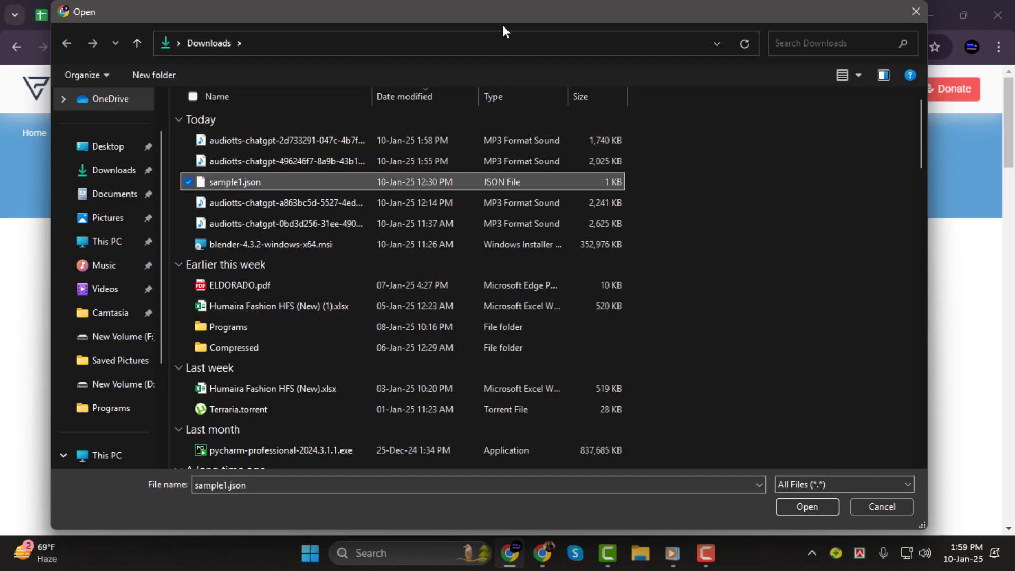
pyautogui.moveTo(503, 26); pyautogui.dragTo(745, 481)
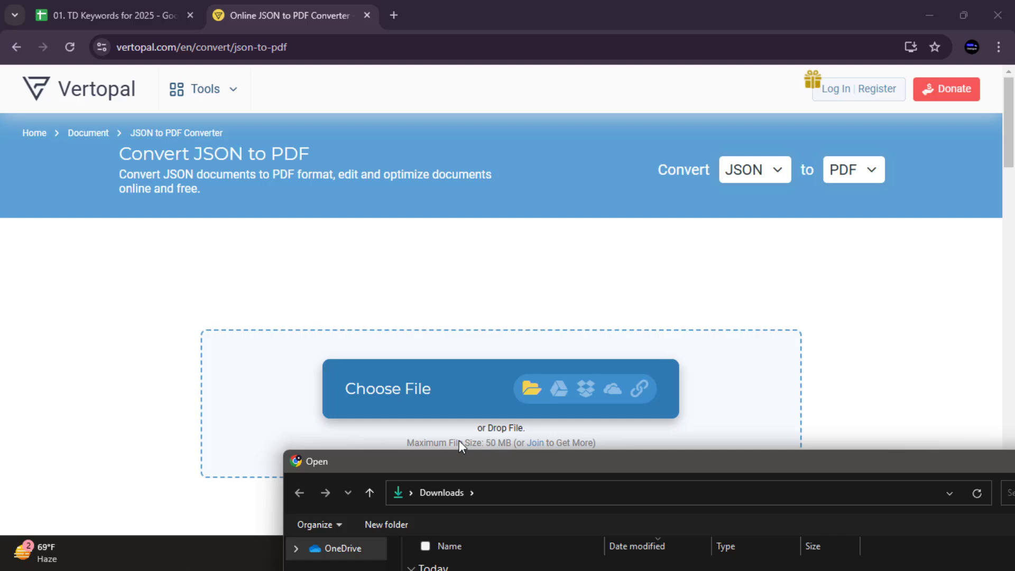
pyautogui.moveTo(474, 473); pyautogui.dragTo(262, 92)
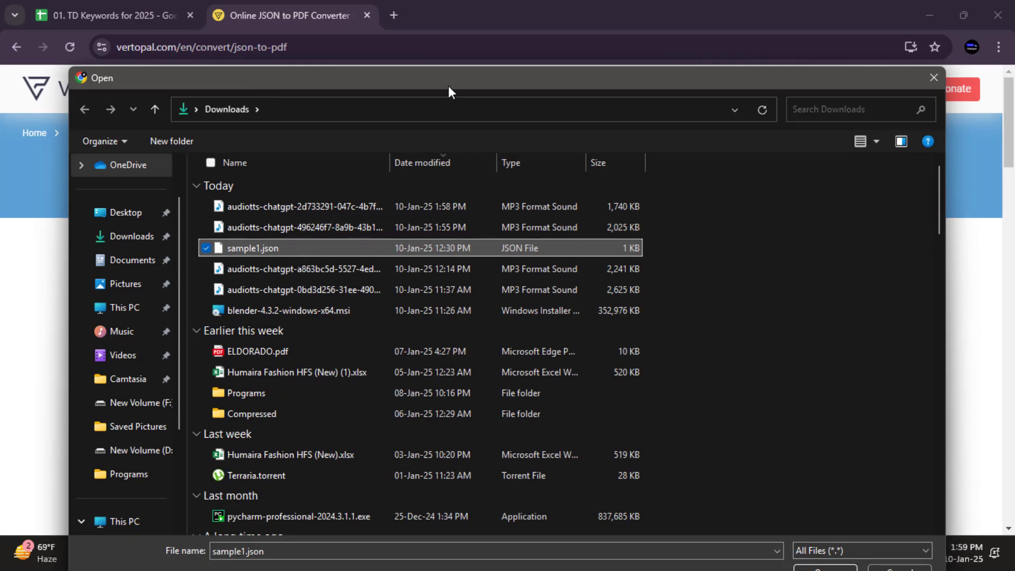
pyautogui.moveTo(448, 84); pyautogui.dragTo(427, 35)
pyautogui.click(801, 525)
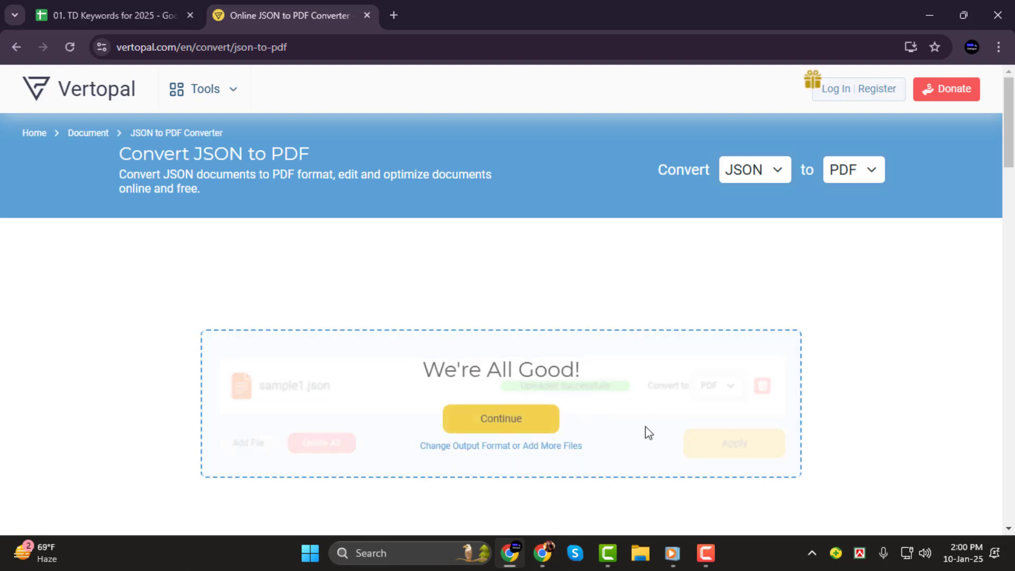
# - Continue past the upload and start converting sample1.json to PDF
pyautogui.click(533, 429)
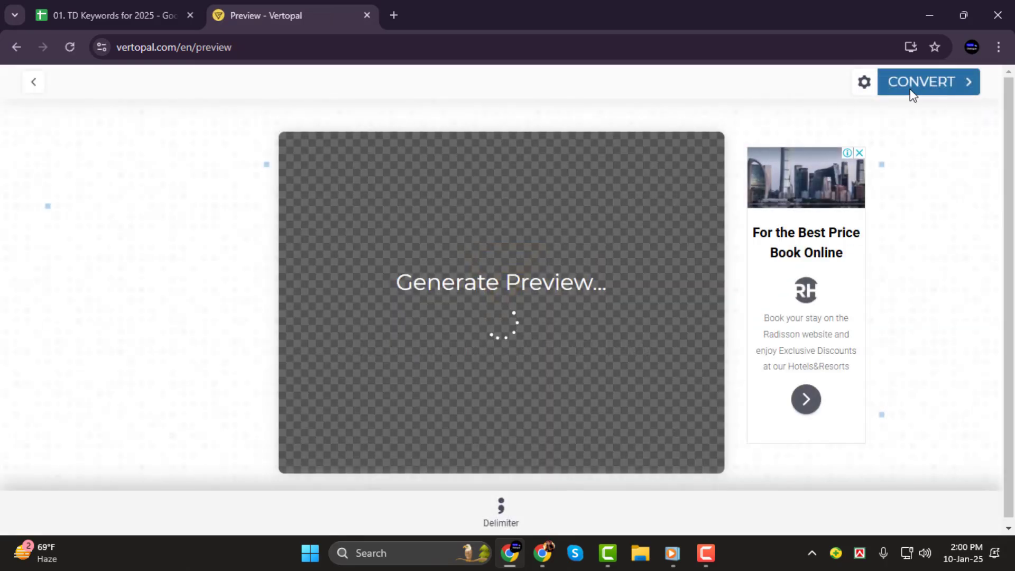
pyautogui.click(912, 93)
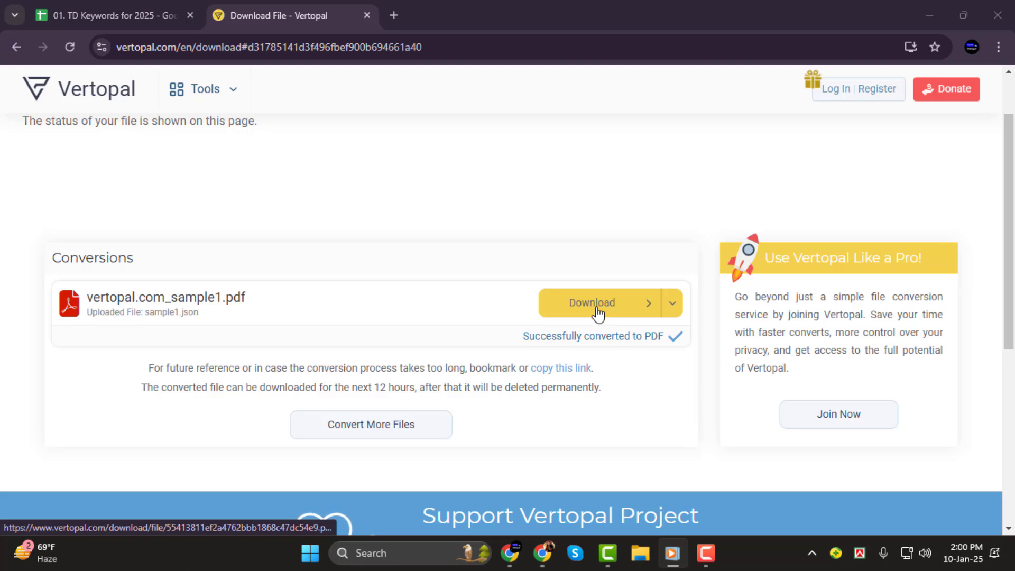
# - Download vertopal.com_sample1.pdf, show it in the Downloads folder, and open it
pyautogui.click(597, 313)
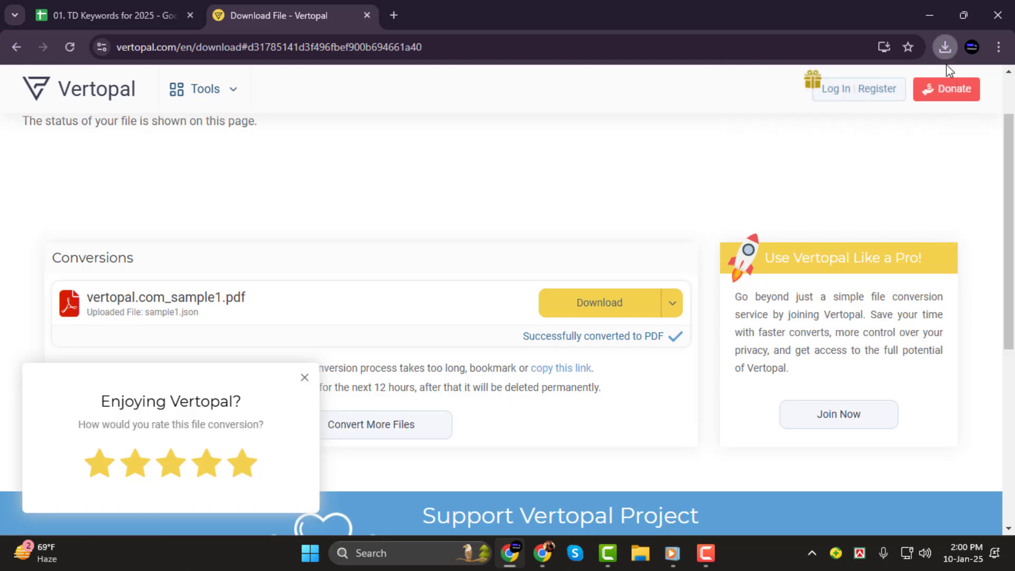
pyautogui.click(946, 47)
pyautogui.moveTo(833, 115)
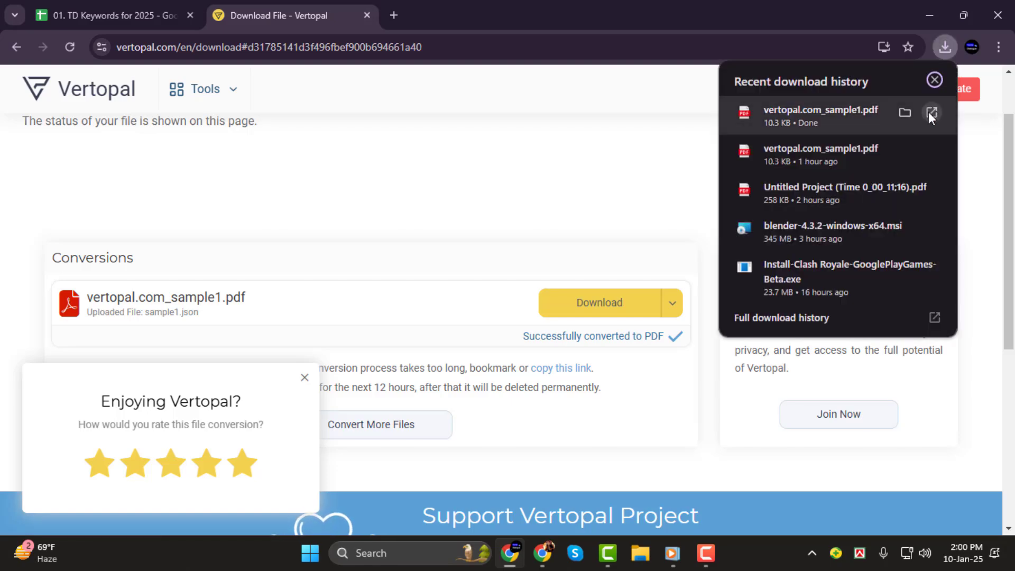
pyautogui.click(904, 114)
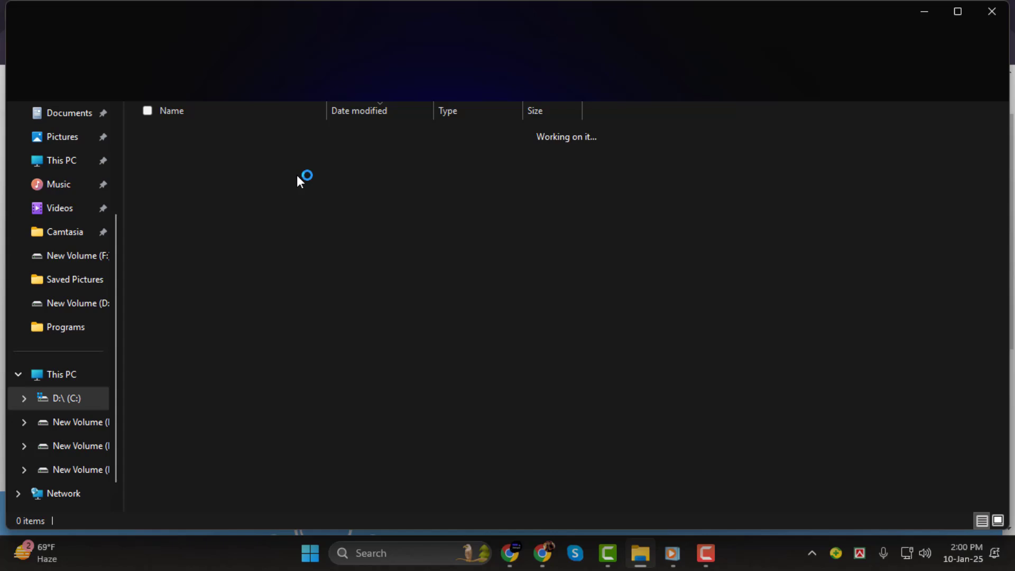
pyautogui.doubleClick(254, 155)
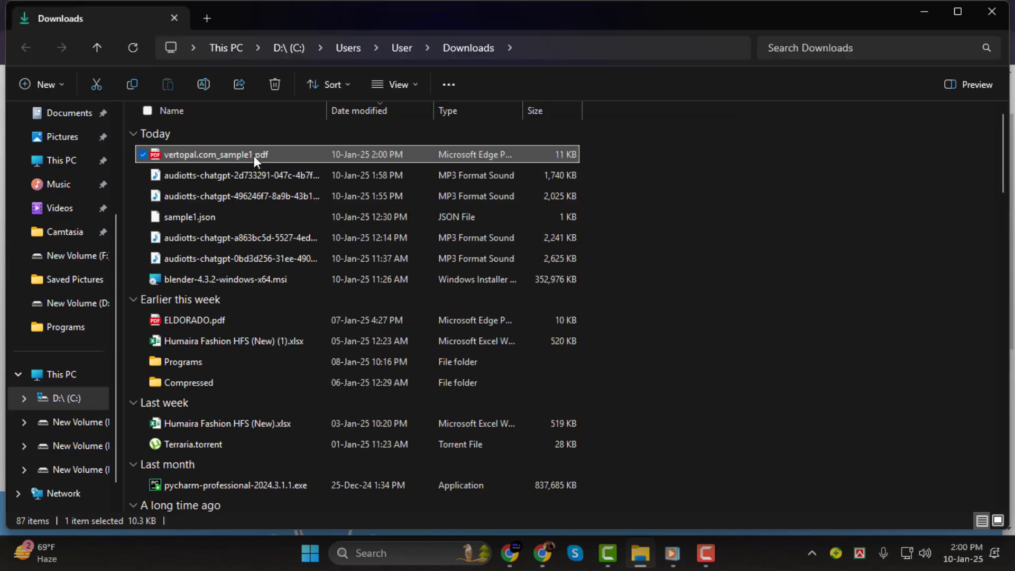